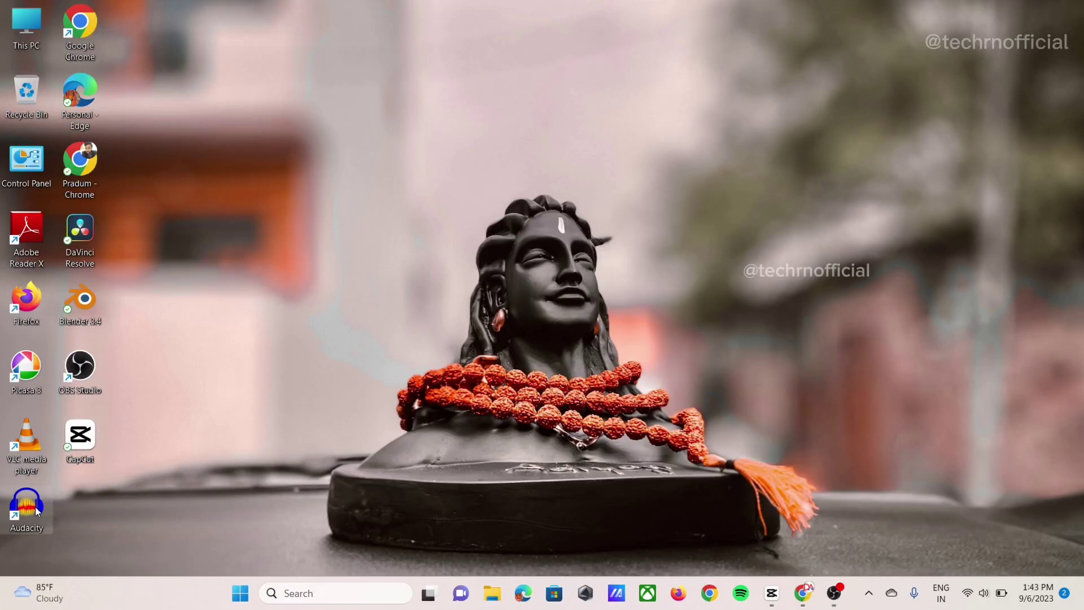
Step: Start Audacity from its desktop shortcut and close the Welcome to Audacity dialog
double_click(35, 507)
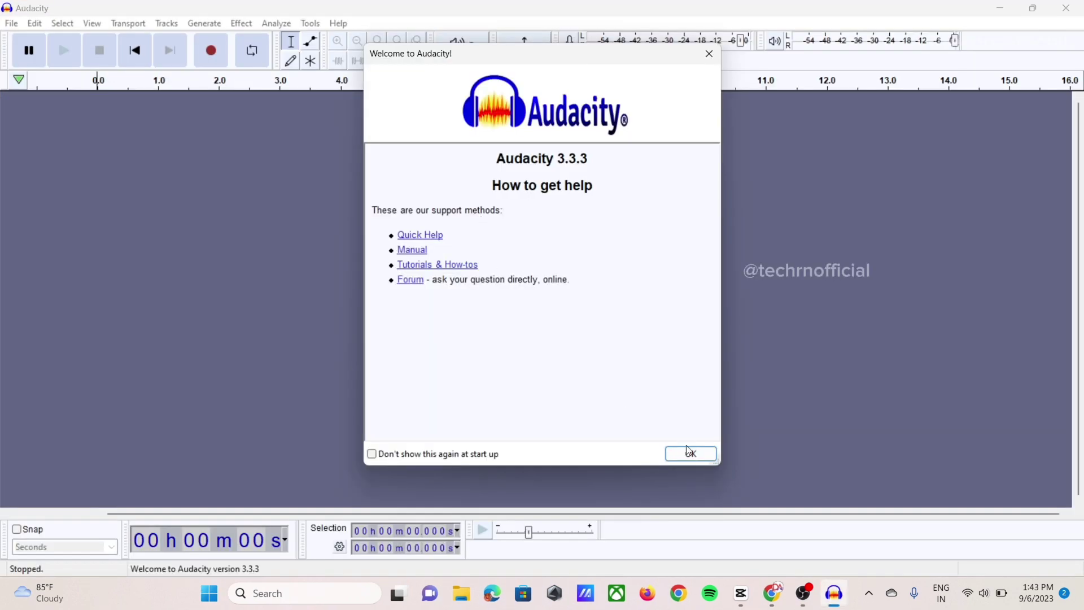
click(691, 454)
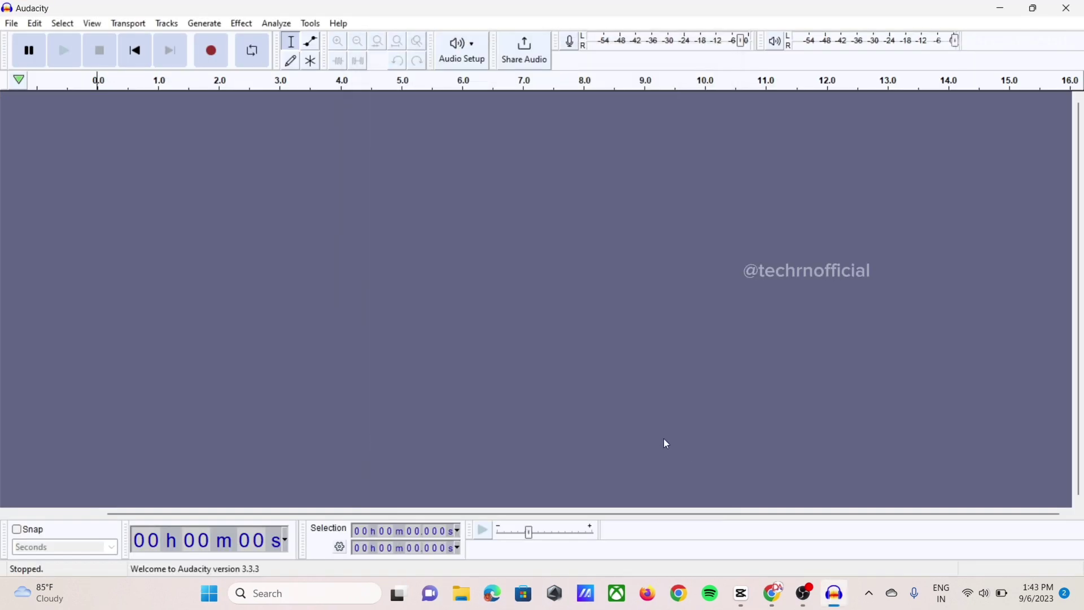
click(17, 26)
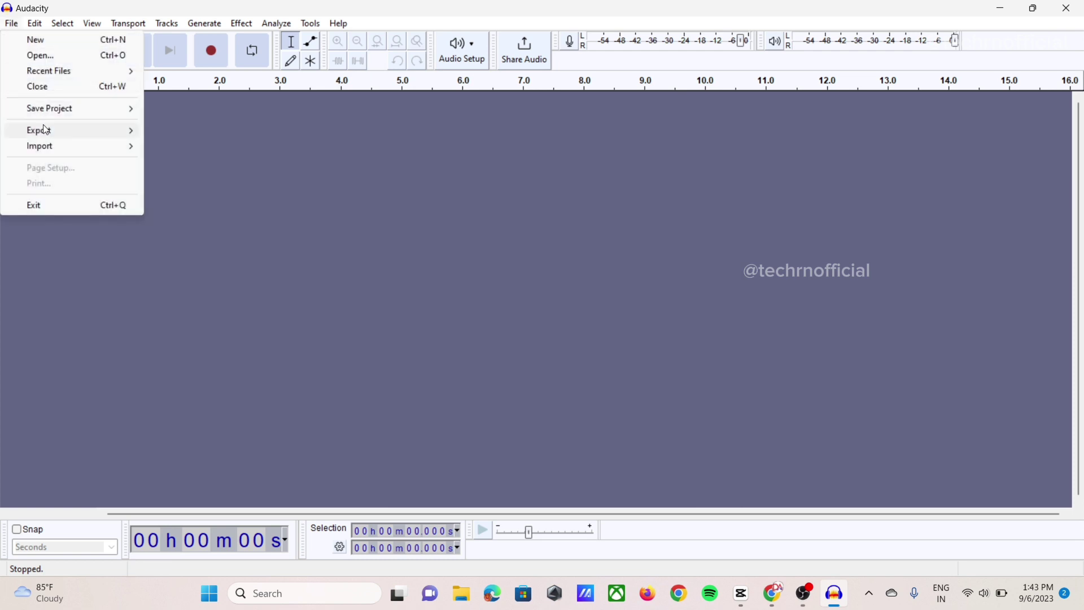
mouse_move(50, 151)
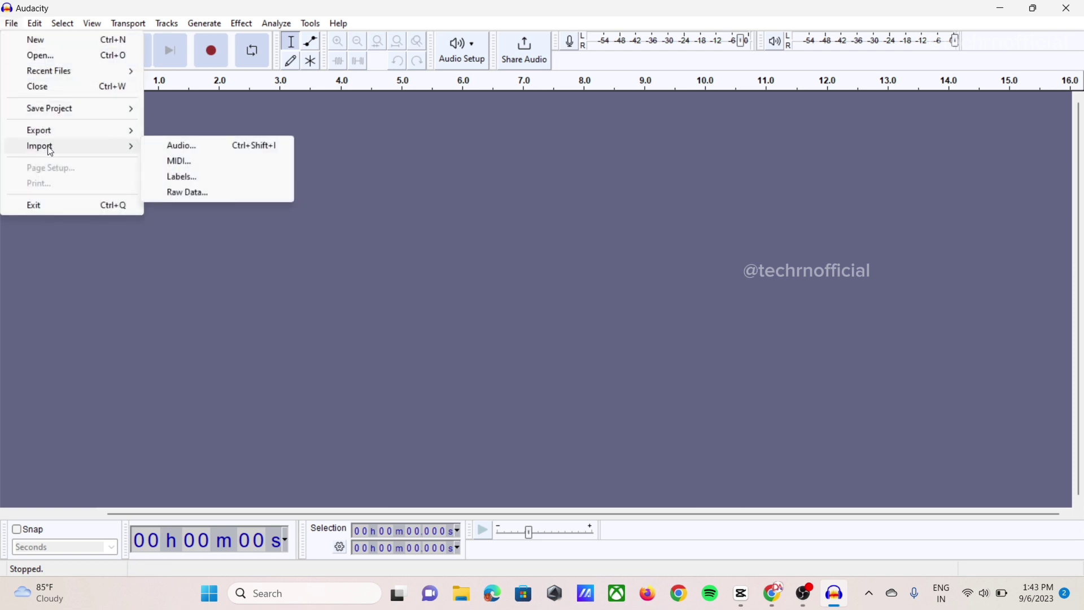
click(188, 147)
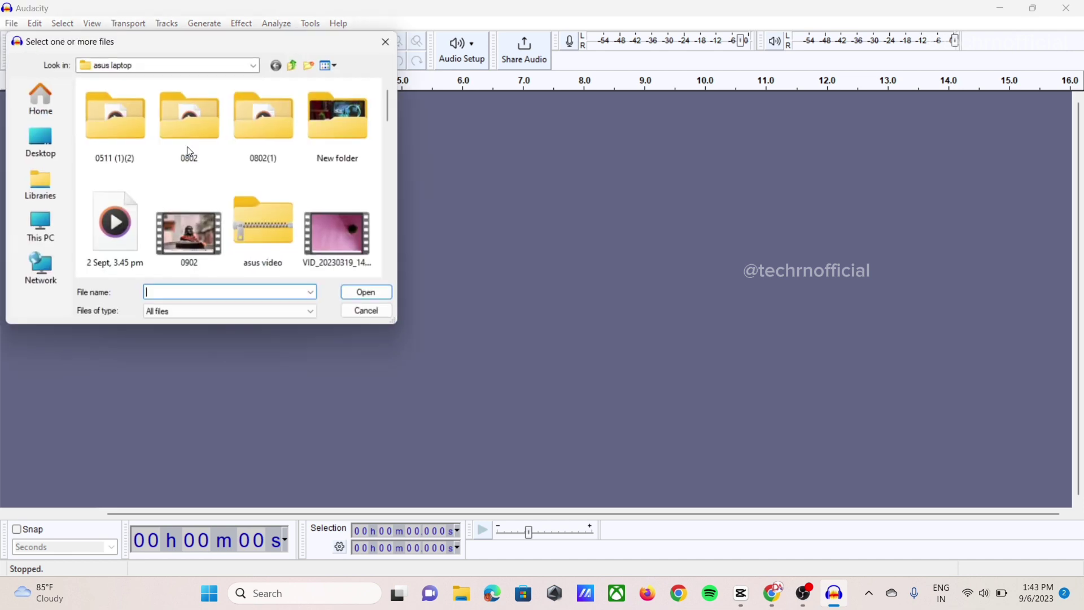
click(111, 244)
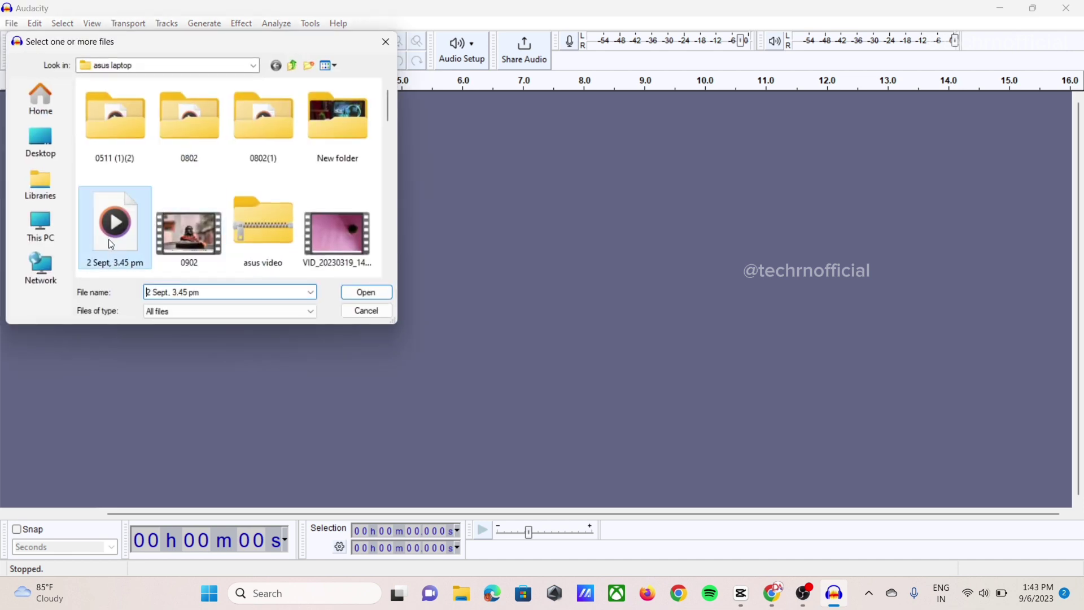
click(369, 293)
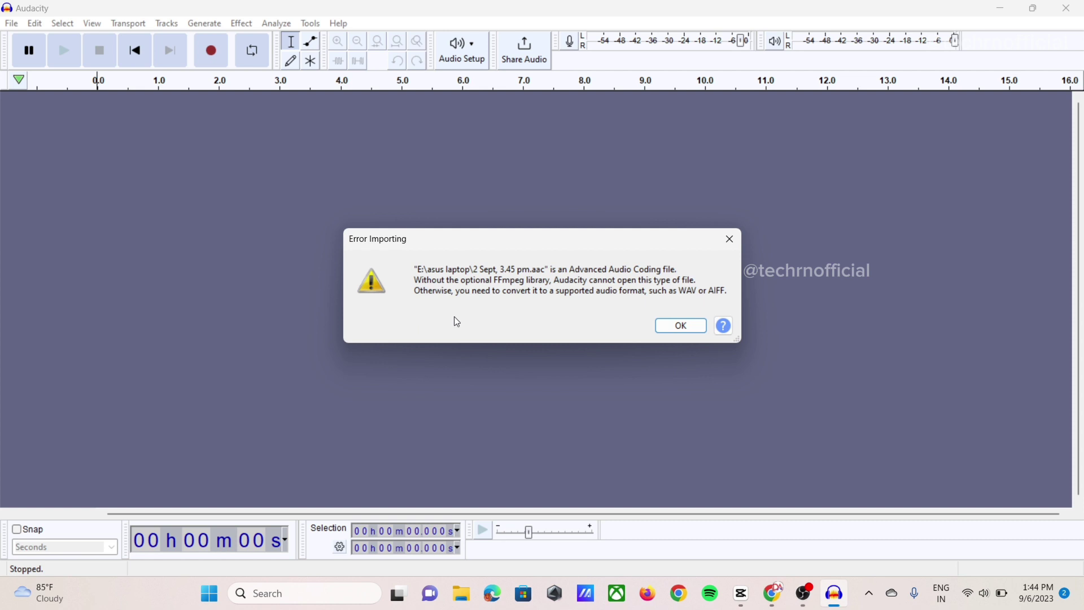
click(685, 327)
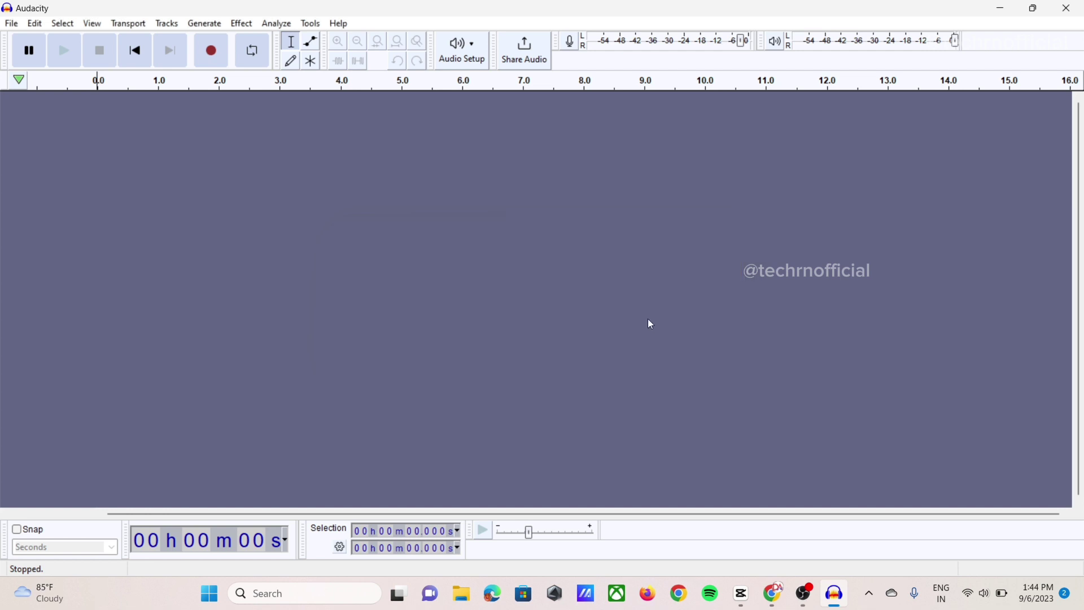
Step: In Edit > Preferences > Libraries, use the FFmpeg Library Download button to reach the install FAQ
click(12, 24)
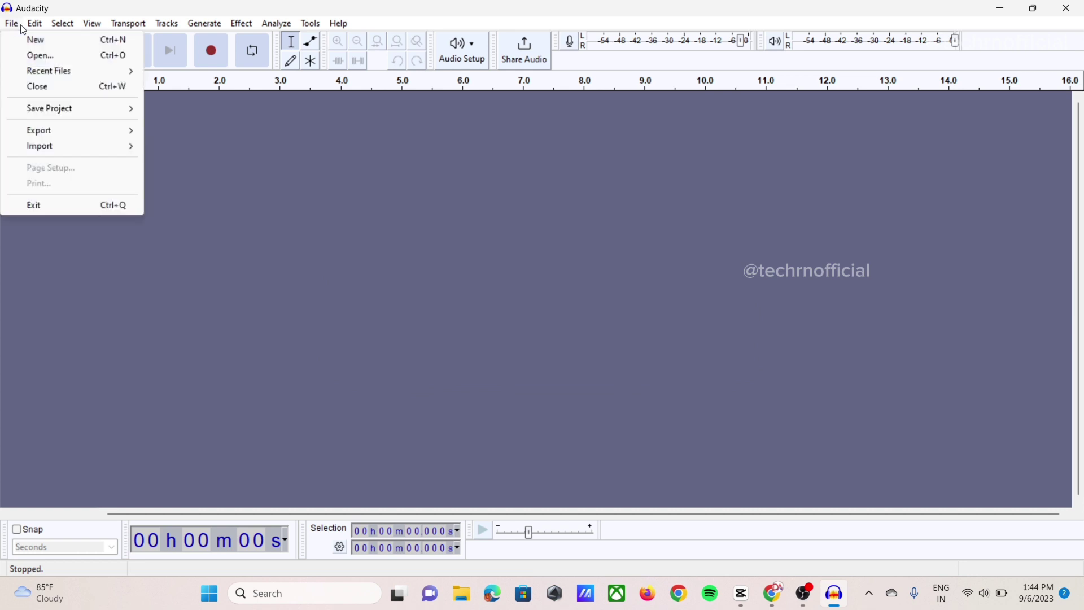
click(34, 24)
click(34, 24)
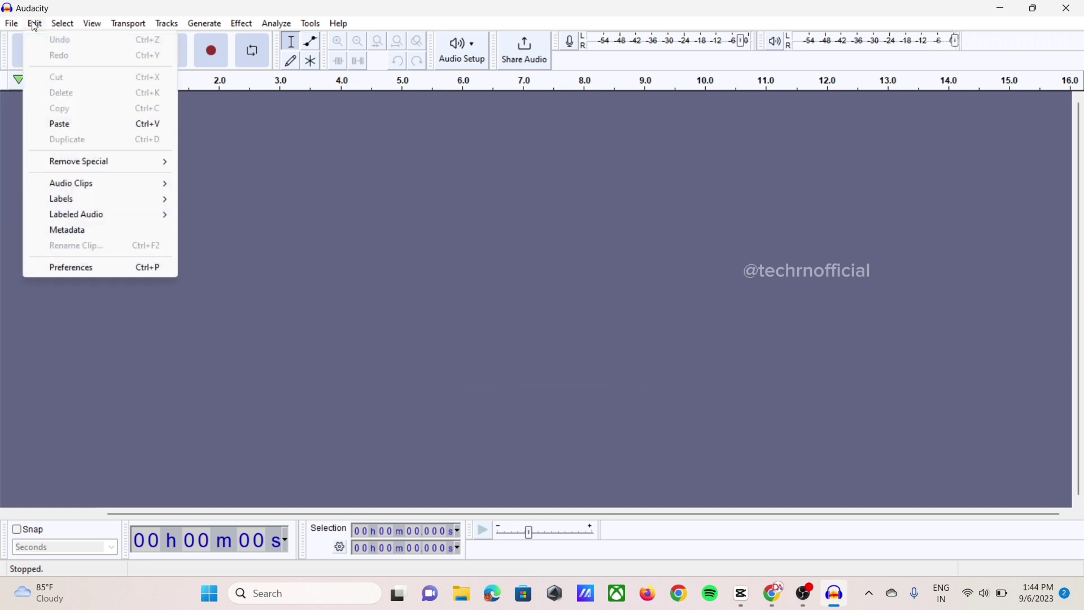
click(79, 270)
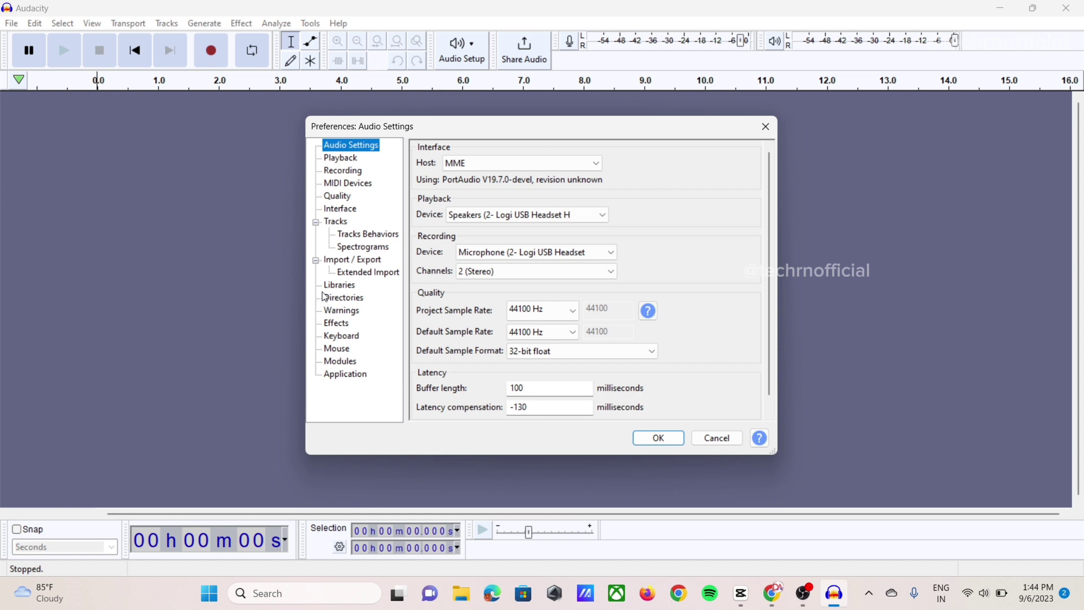
click(350, 286)
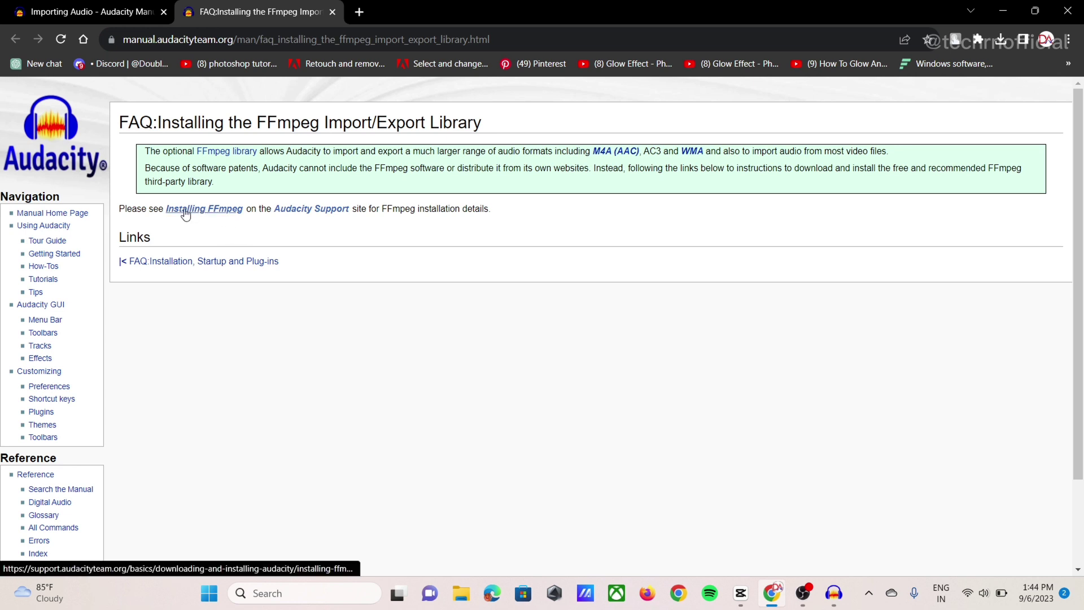
Step: Follow the 'Installing FFmpeg' guide to the Windows download link on lame.buanzo.org
click(225, 209)
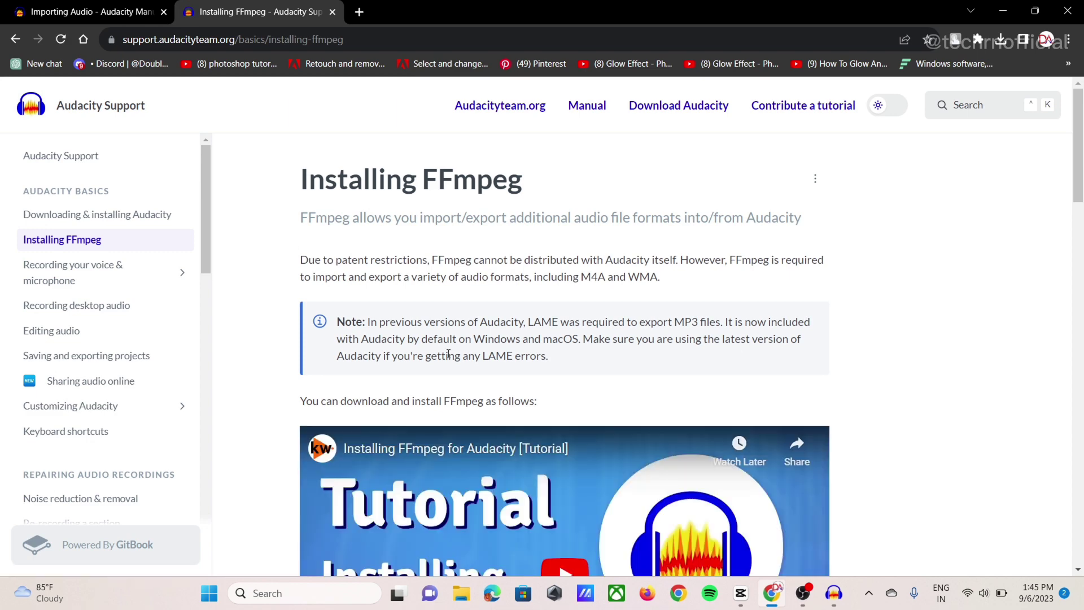
scroll(447, 353, down, 9)
scroll(448, 354, down, 2)
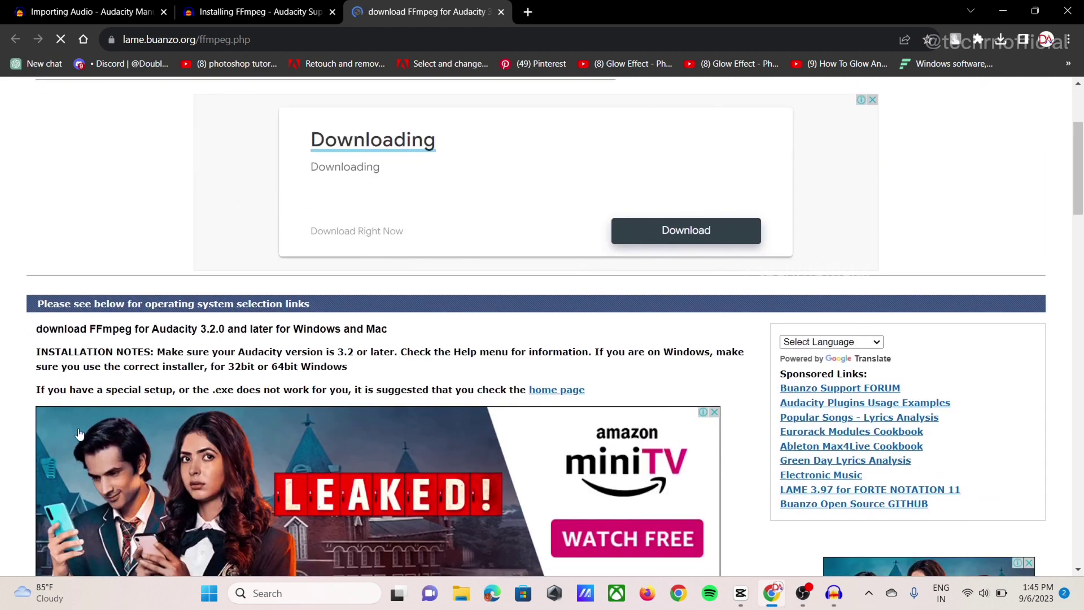
Step: Download the 64-bit Windows FFmpeg 5.0.0 installer (8.2 MB) and run it from Chrome's downloads
scroll(79, 433, down, 6)
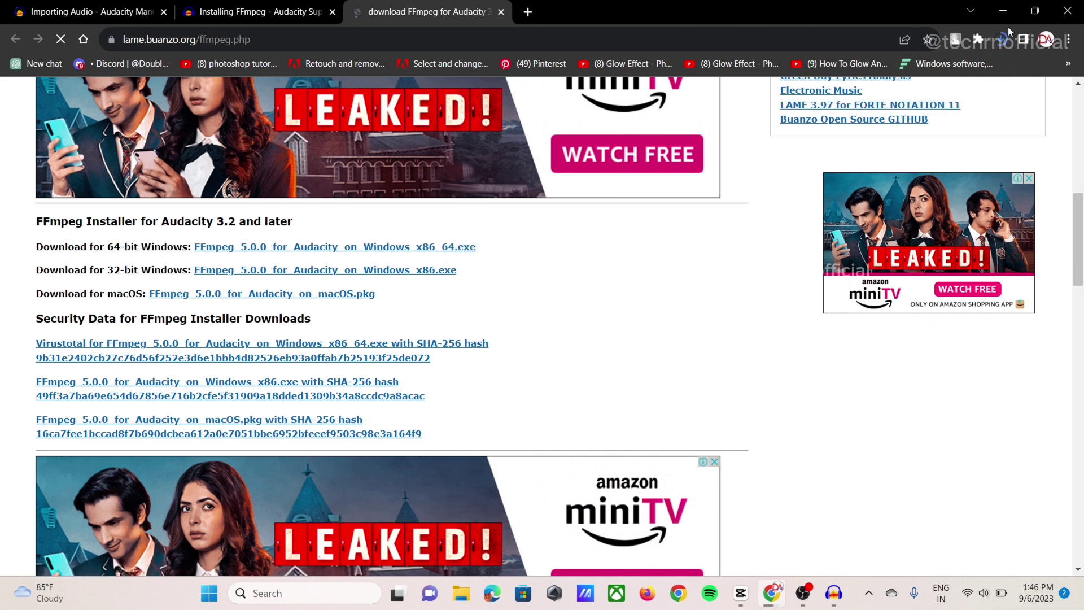
click(996, 40)
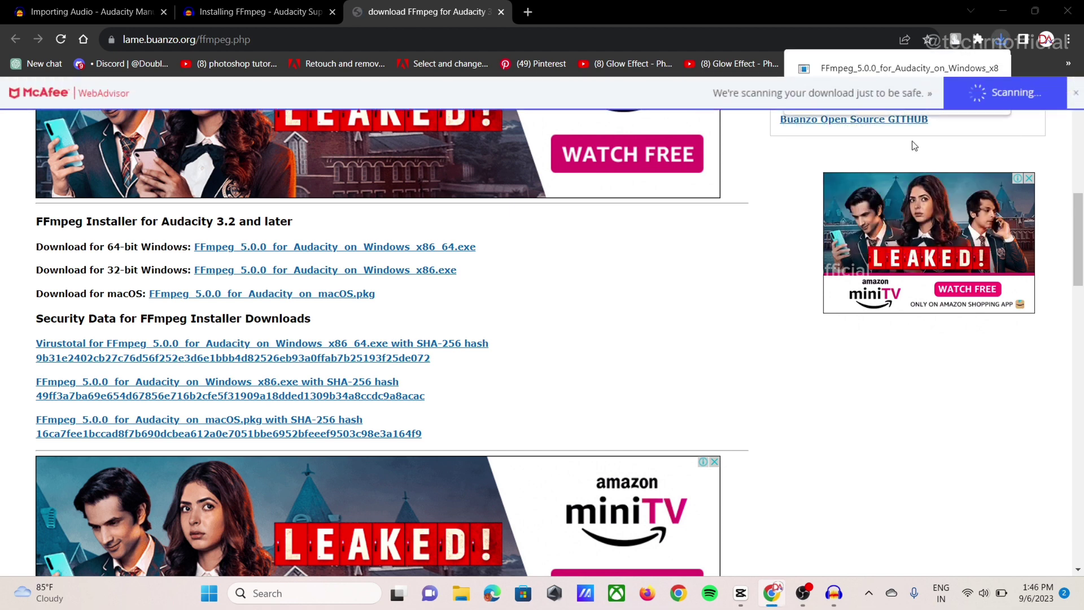
click(1000, 42)
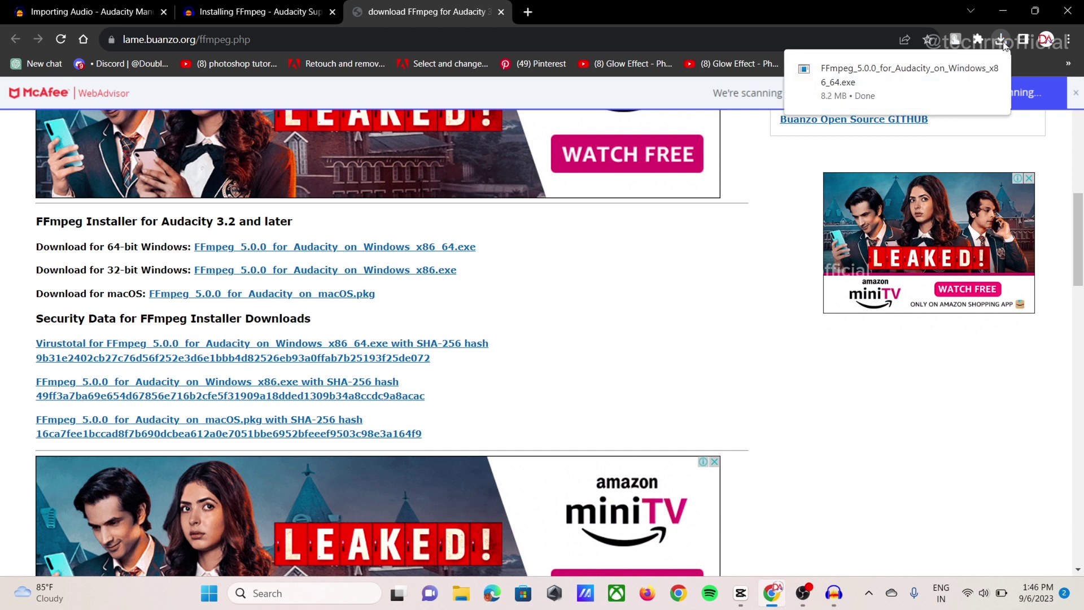
click(873, 73)
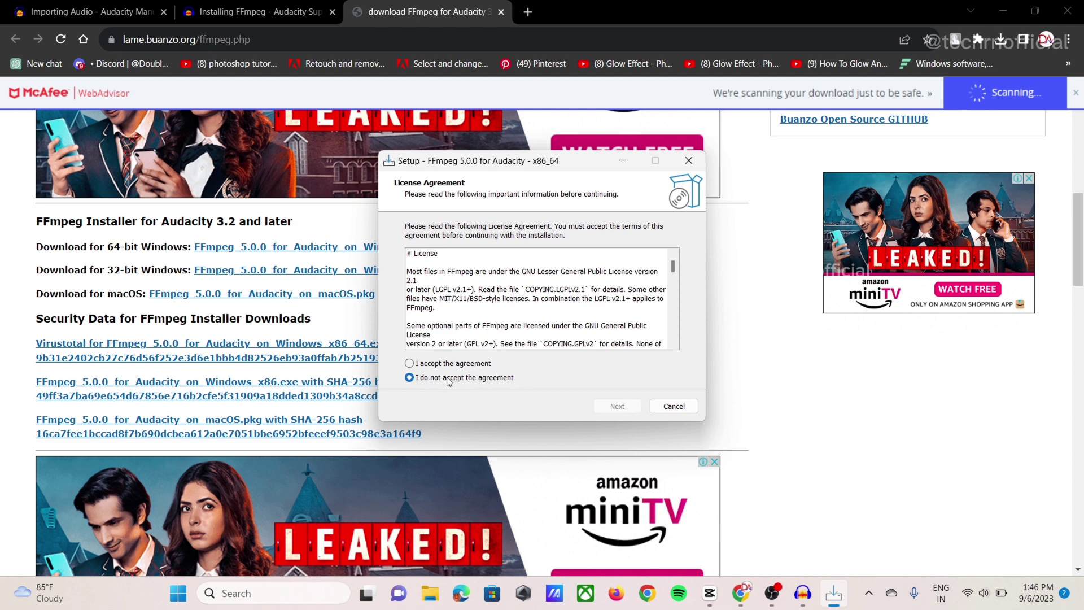
Step: Accept the license and install FFmpeg 5.0.0 to C:\Program Files\FFmpeg For Audacity
click(413, 367)
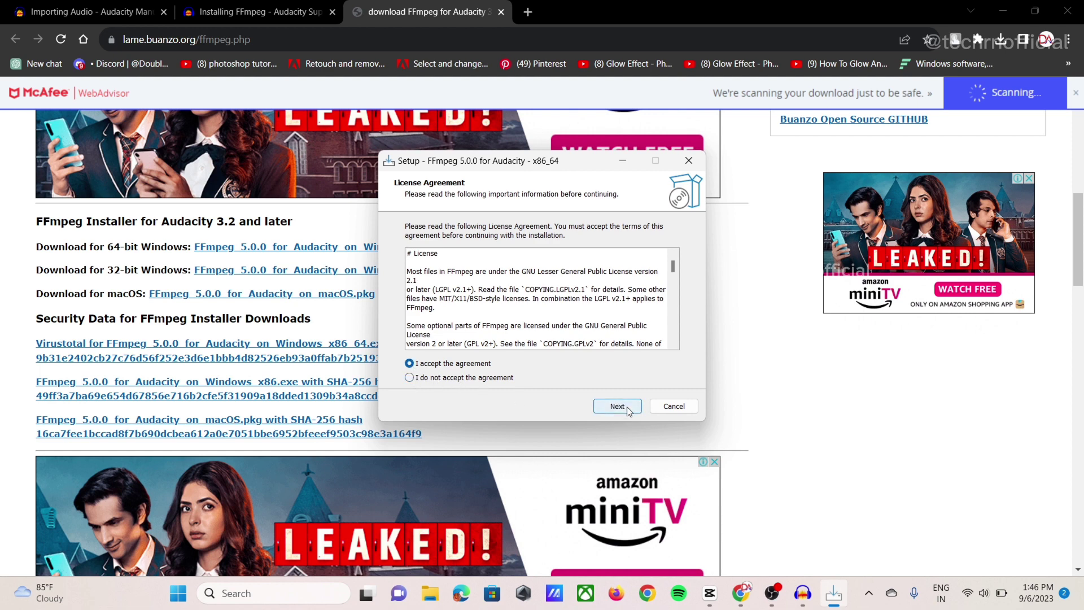
click(628, 410)
click(629, 406)
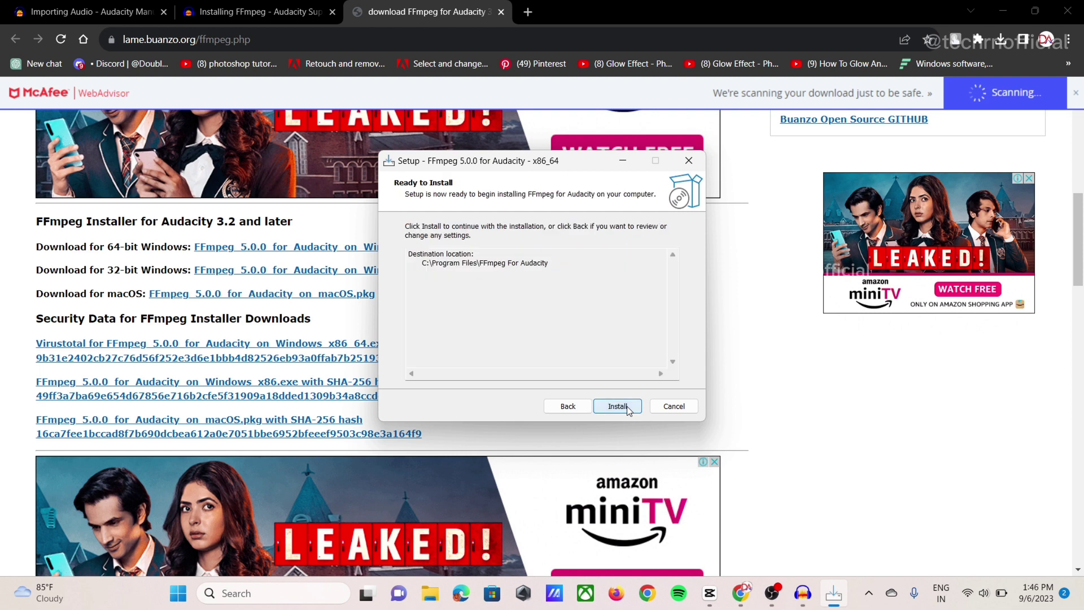
click(627, 407)
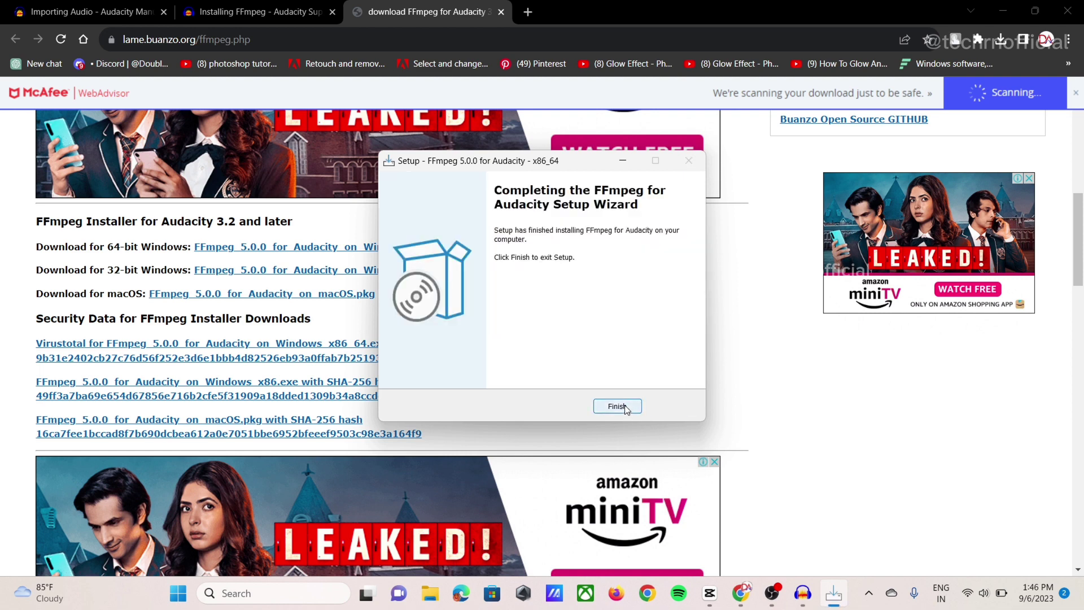
click(617, 406)
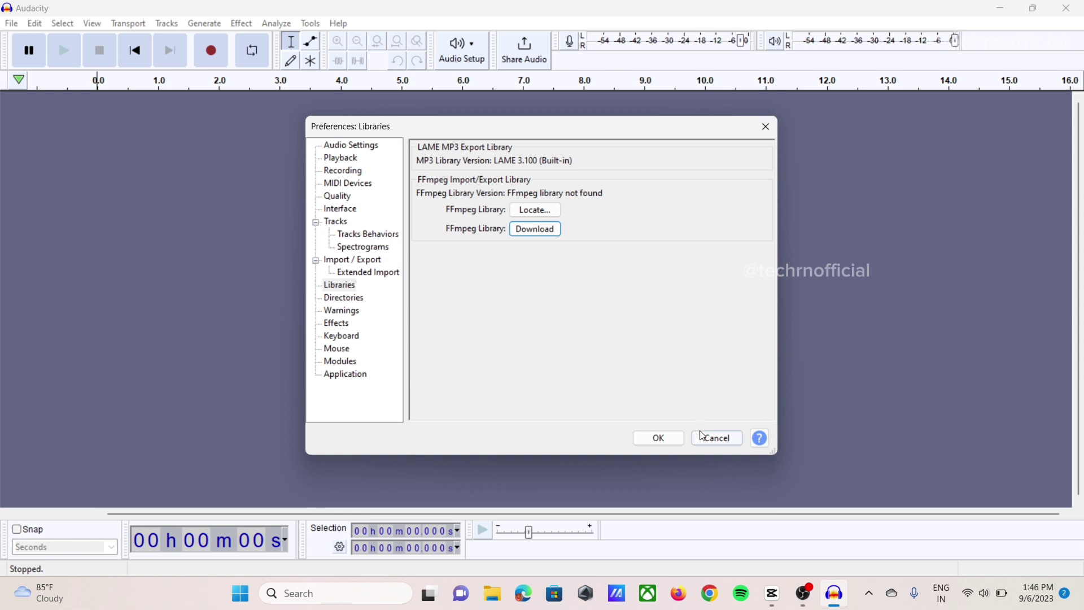
Step: Confirm the Preferences dialog and quit Audacity so it can be restarted
click(658, 439)
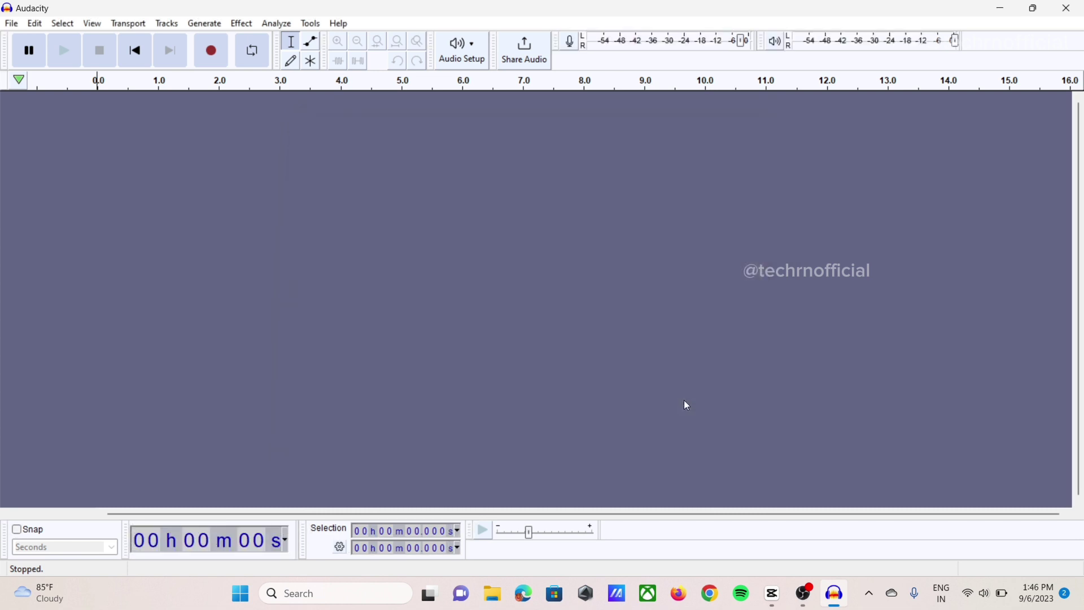
click(1060, 15)
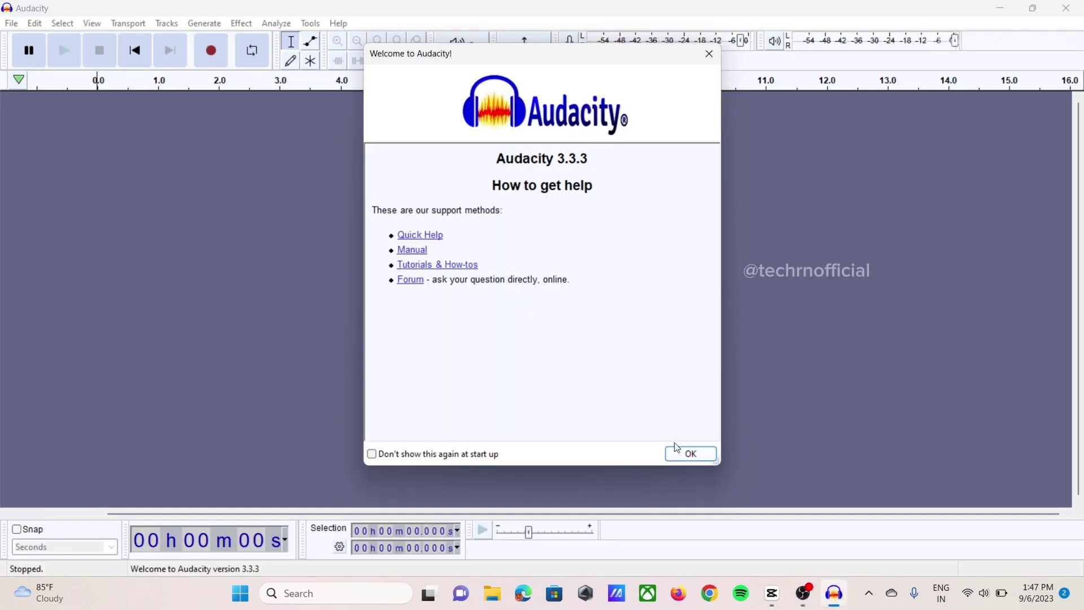
Step: Dismiss the welcome dialog and import the '2 Sept, 3.45 pm' AAC file via File > Import > Audio
click(678, 449)
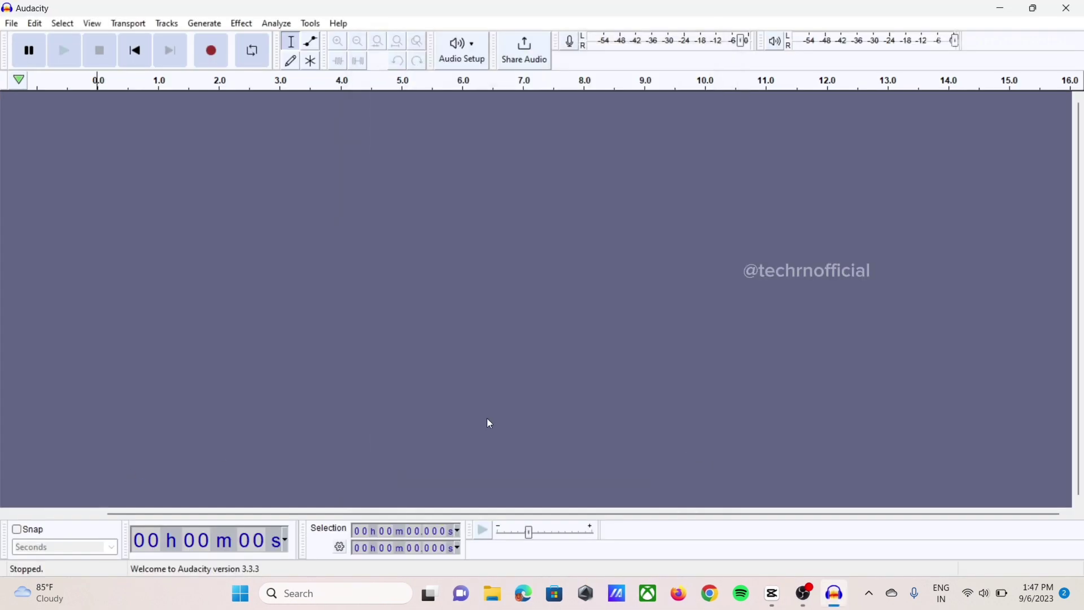
click(18, 26)
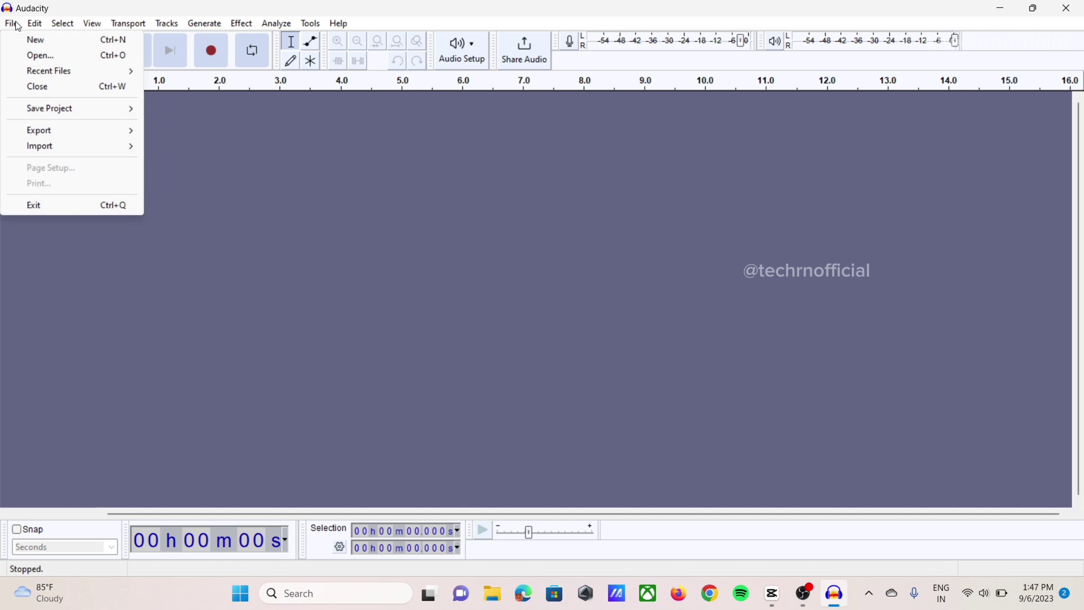
mouse_move(55, 147)
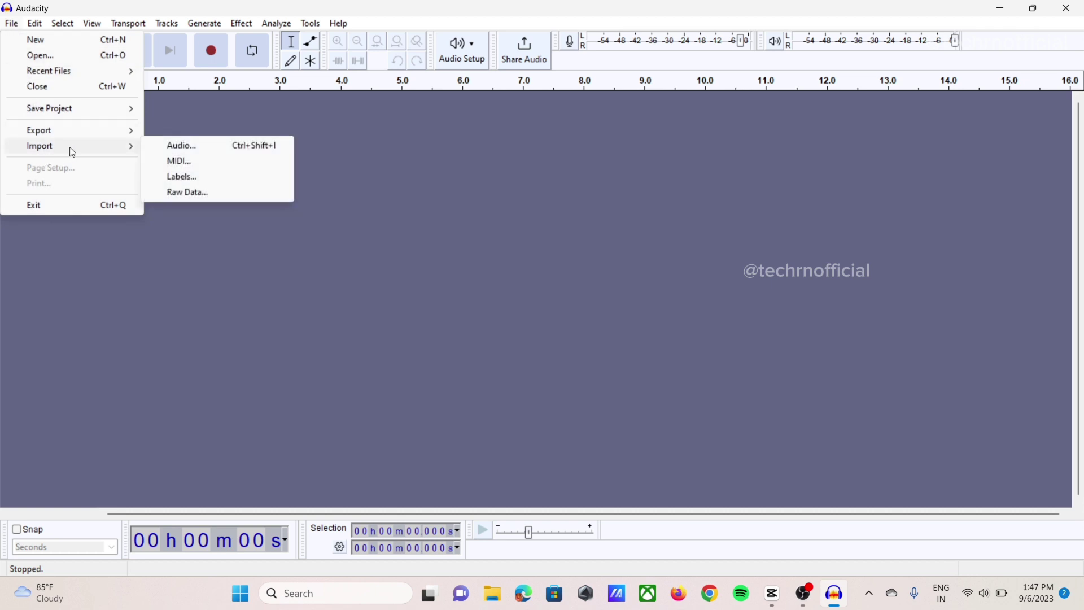
click(192, 144)
click(124, 246)
double_click(124, 246)
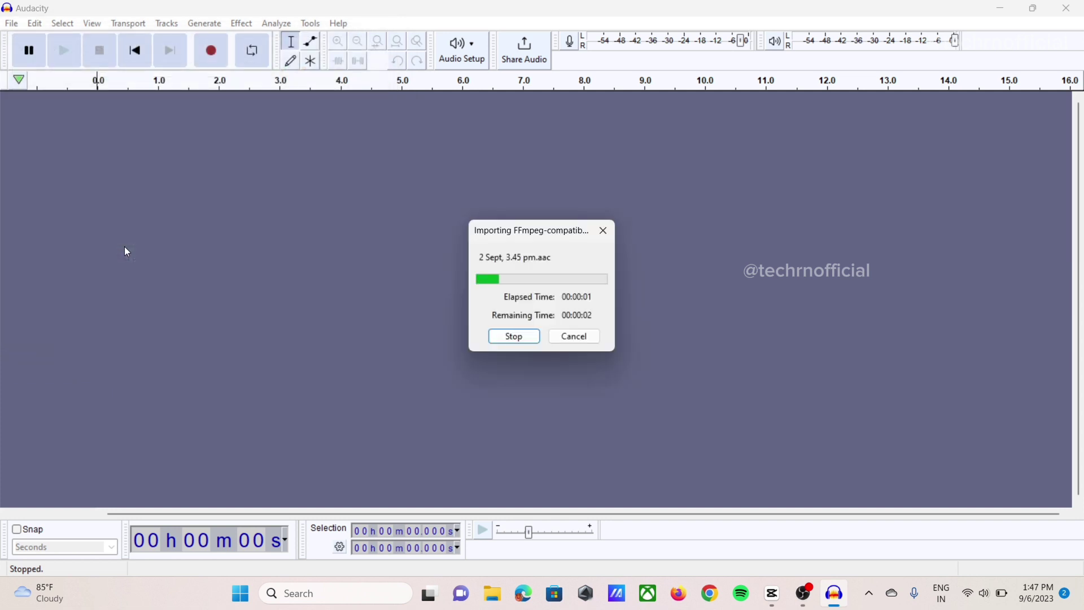